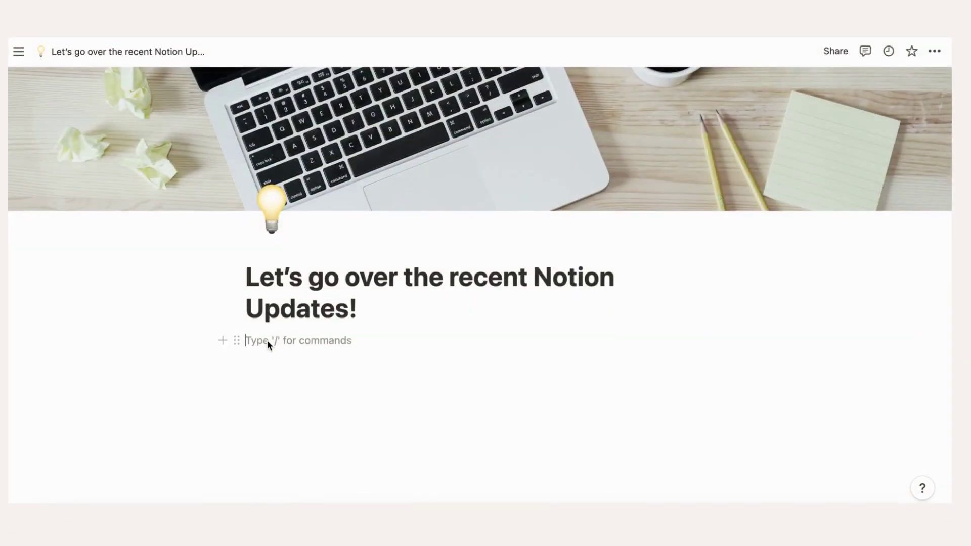
- Insert a new board database via /board and title it 'Let's try board view!'
type("/board")
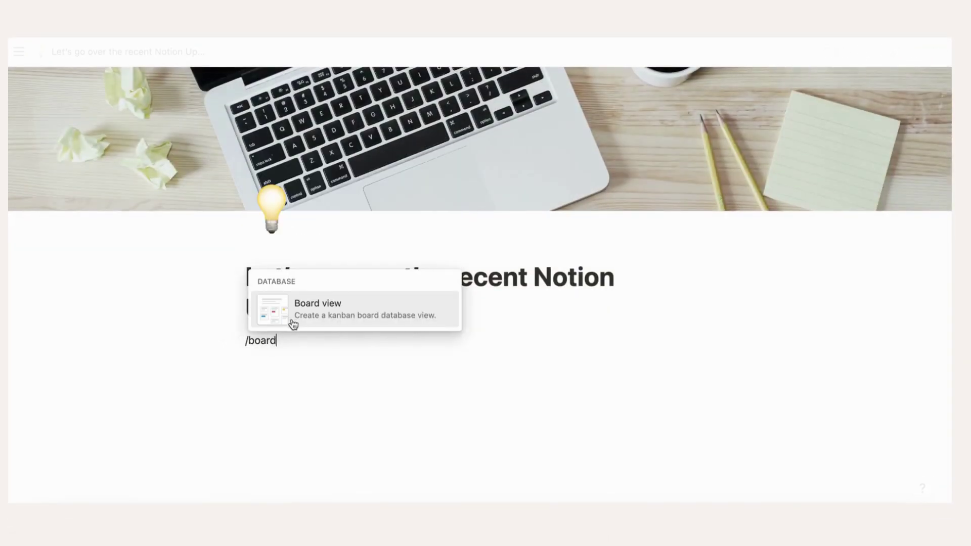
left_click(296, 317)
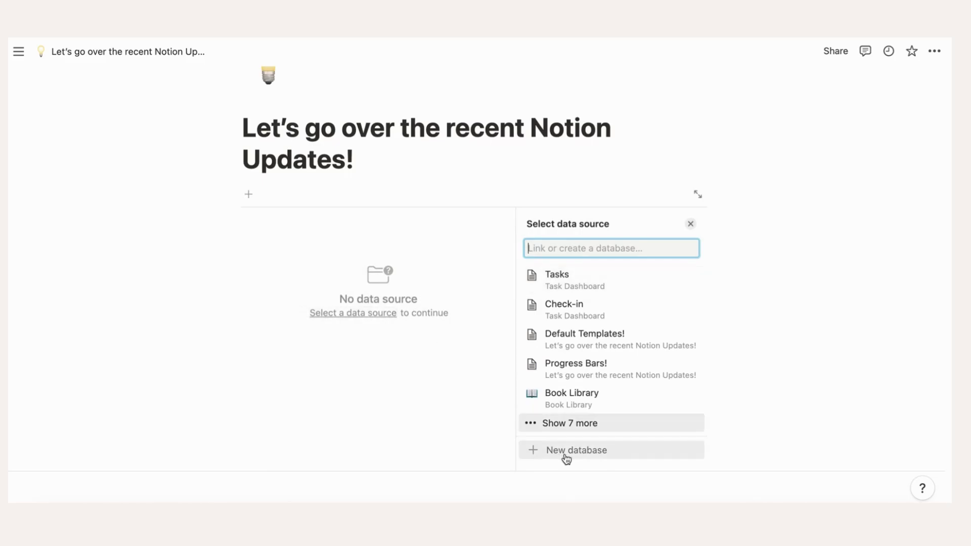
left_click(566, 458)
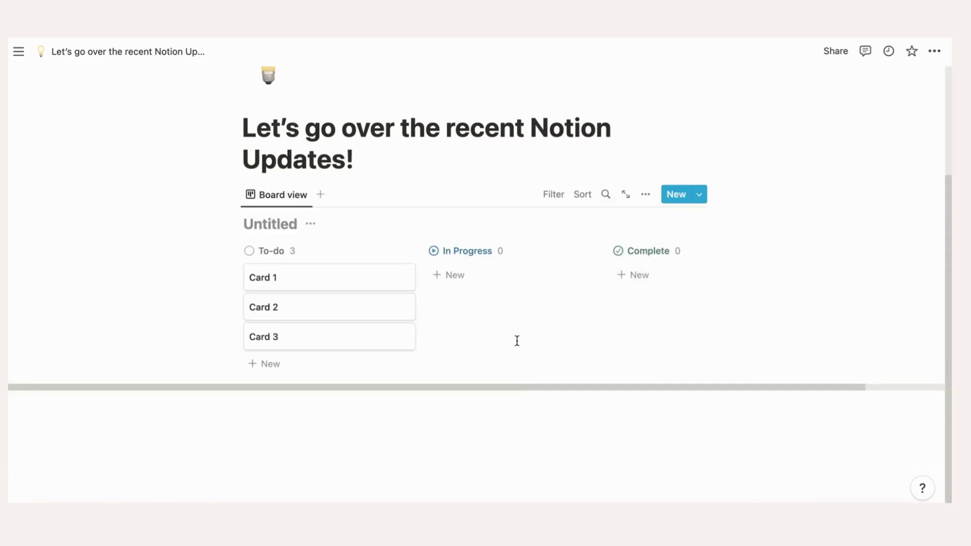
type("Let’s try")
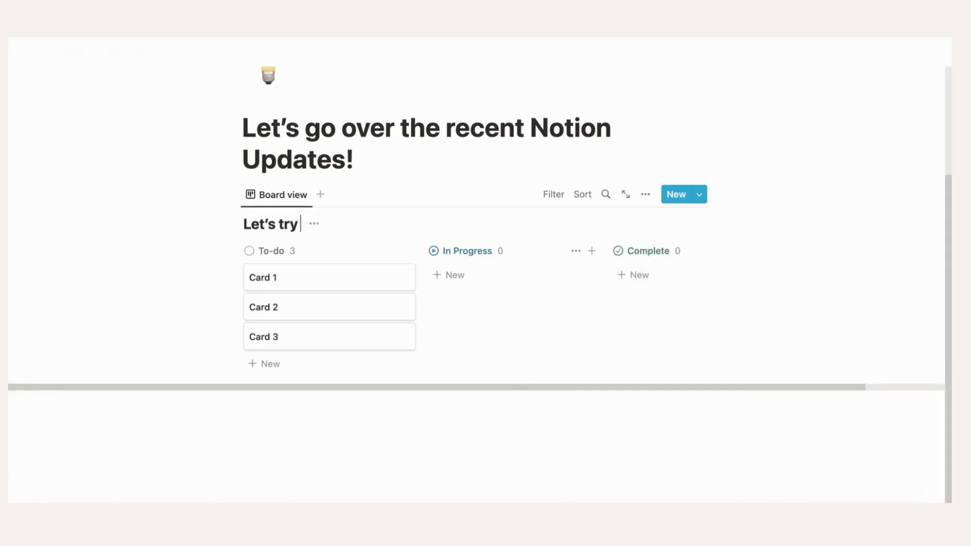
type(" board view!")
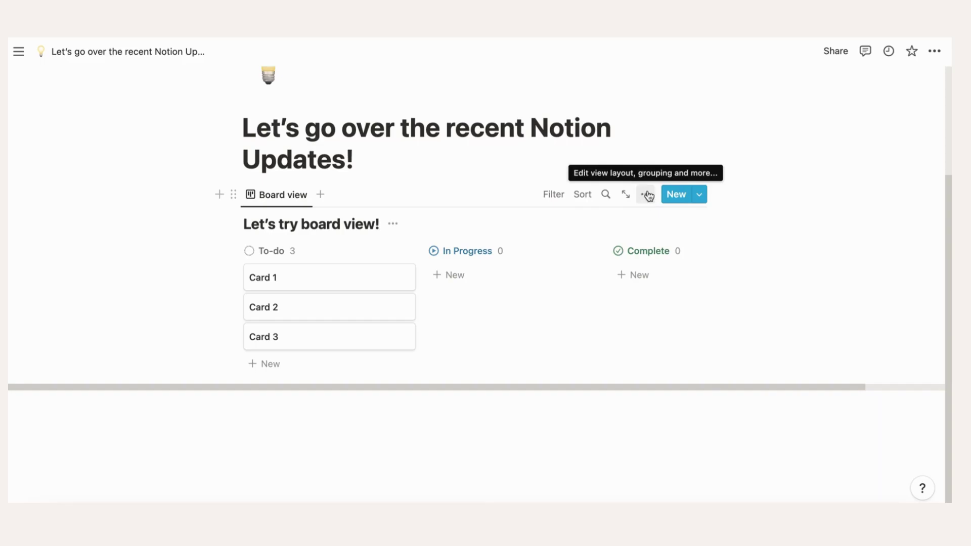
- Make the Status property visible on the board's cards
left_click(647, 198)
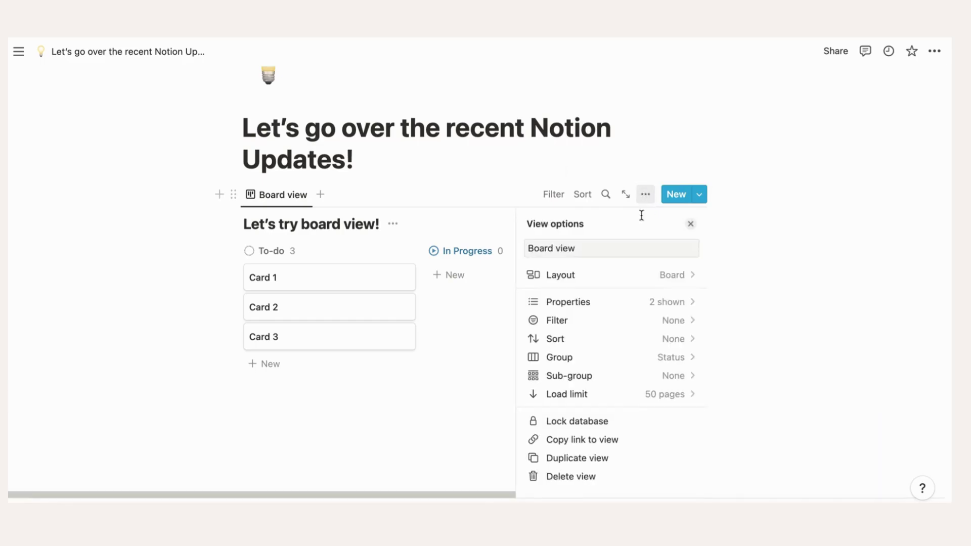
left_click(621, 305)
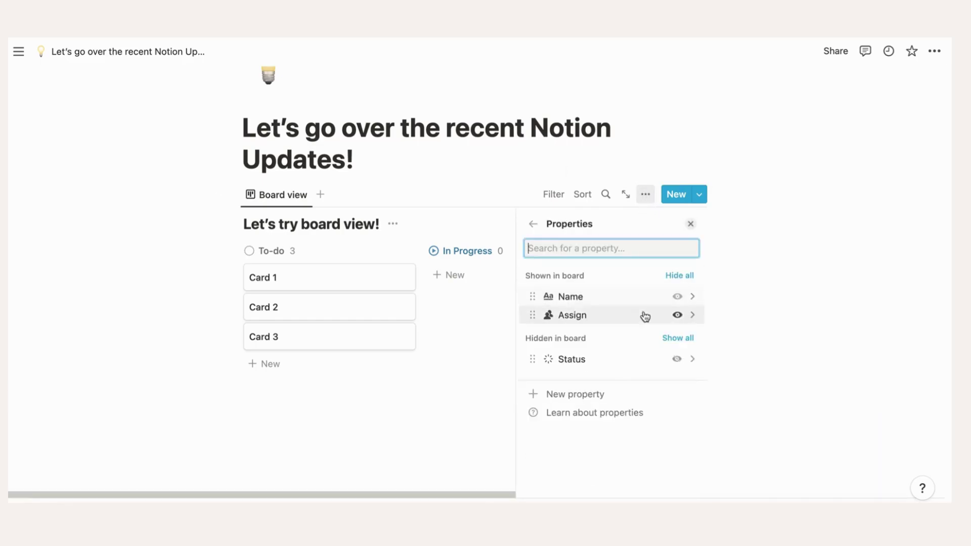
left_click(677, 359)
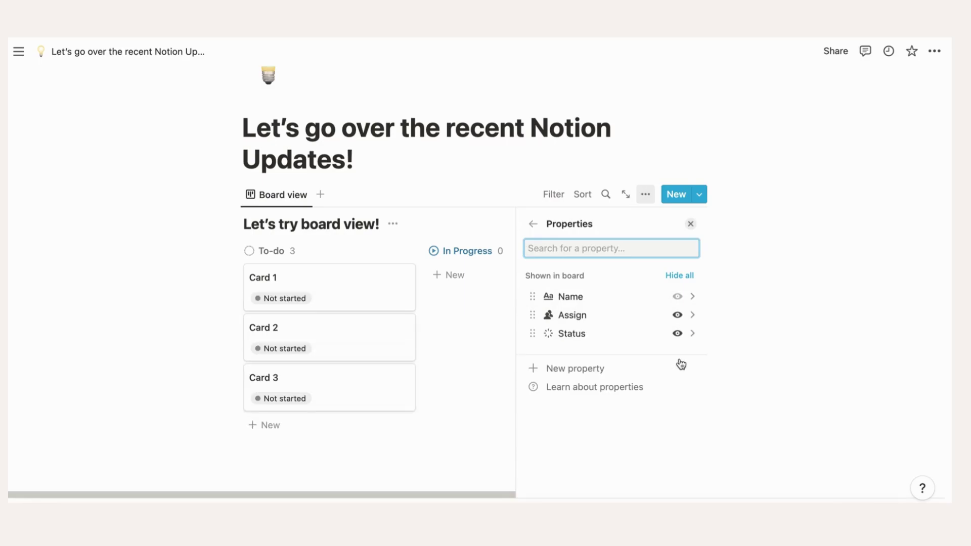
left_click(690, 224)
- Rename Card 1 to 'Editable' and assign it to the workspace member
mouse_move(383, 279)
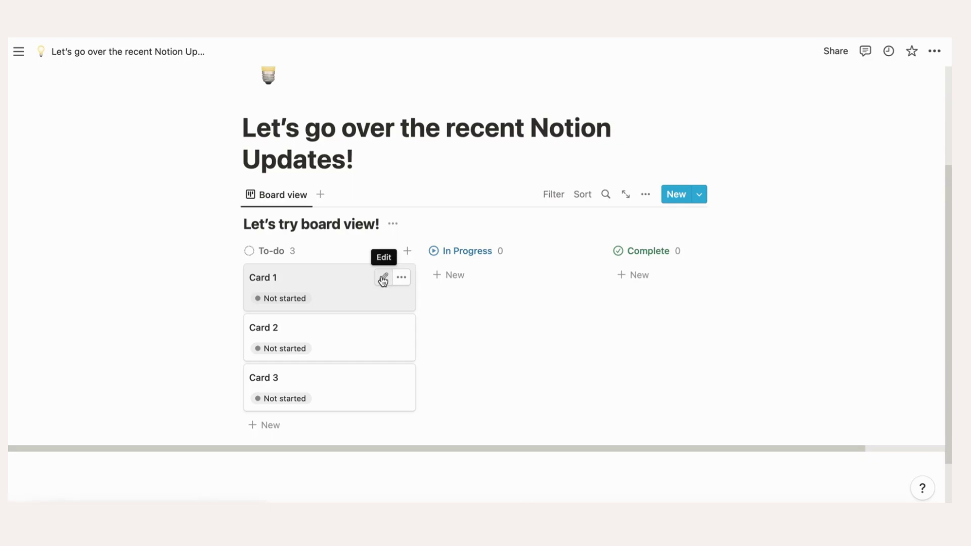
left_click(383, 279)
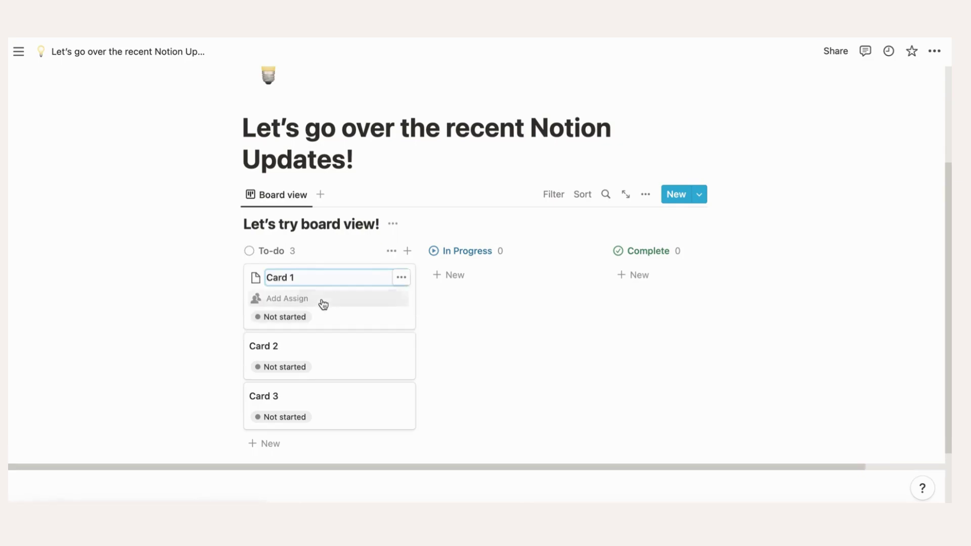
key("BackSpace")
key("BackSpace")
key("BackSpace")
key("BackSpace")
key("BackSpace")
key("BackSpace")
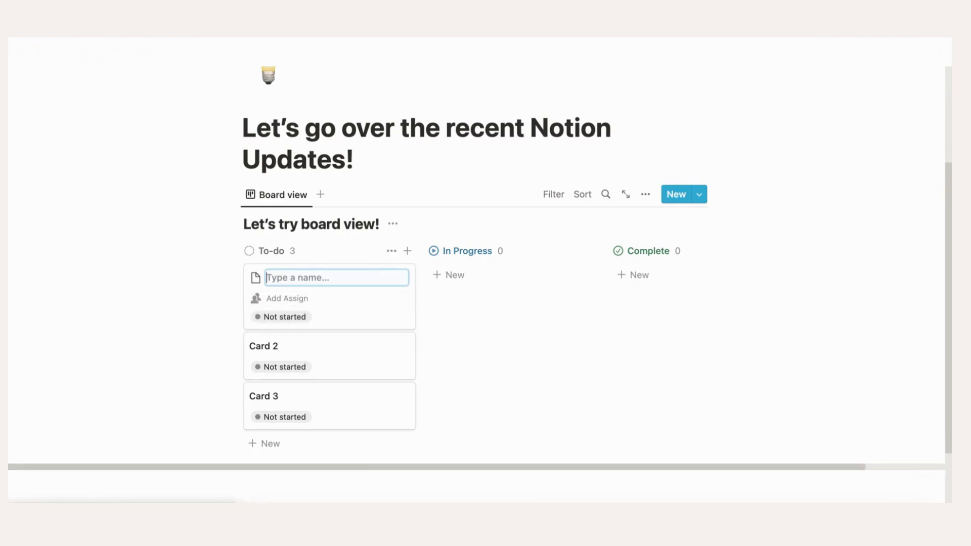
type("Editable")
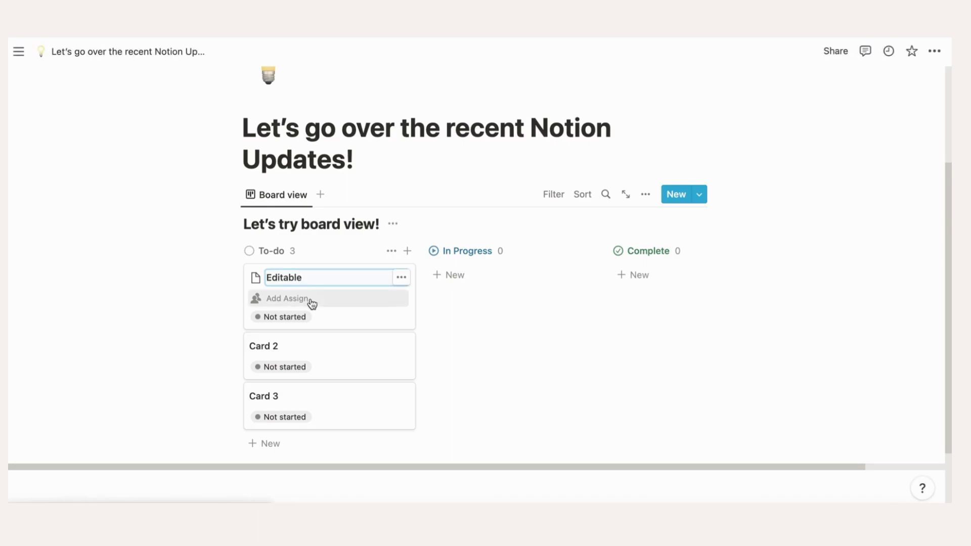
left_click(310, 302)
left_click(314, 344)
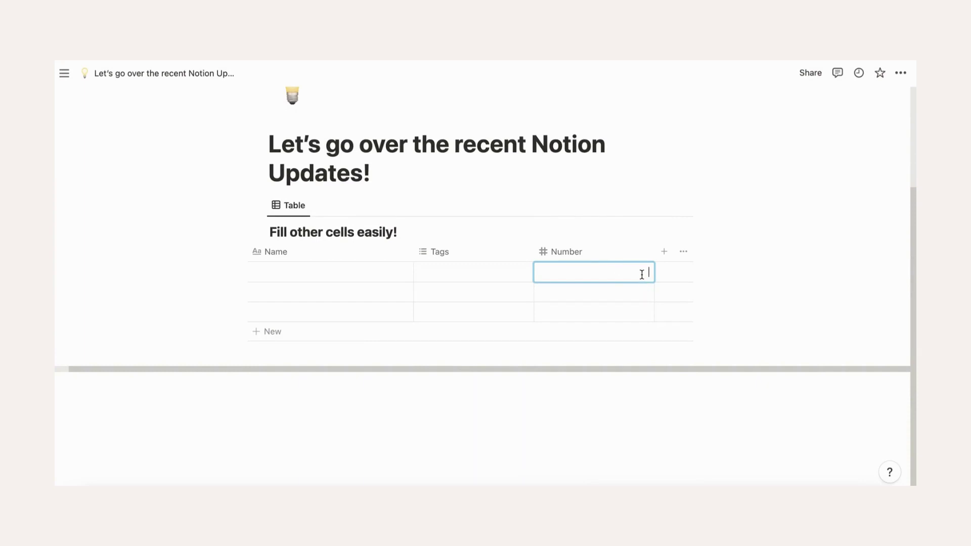
- Drag-fill 1 down the Number column, then enter 0 in row 3 and drag it up
type("1")
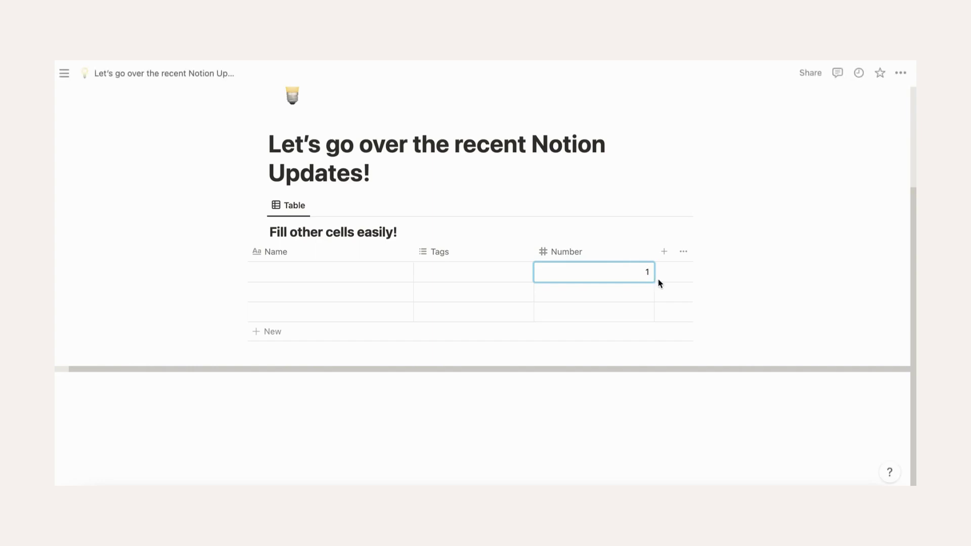
key("Escape")
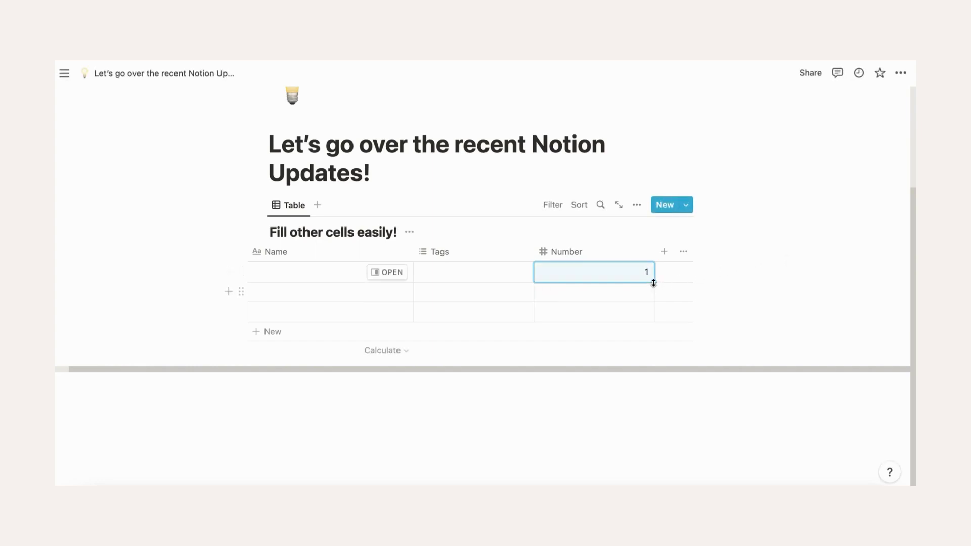
left_click_drag(650, 282, 653, 315)
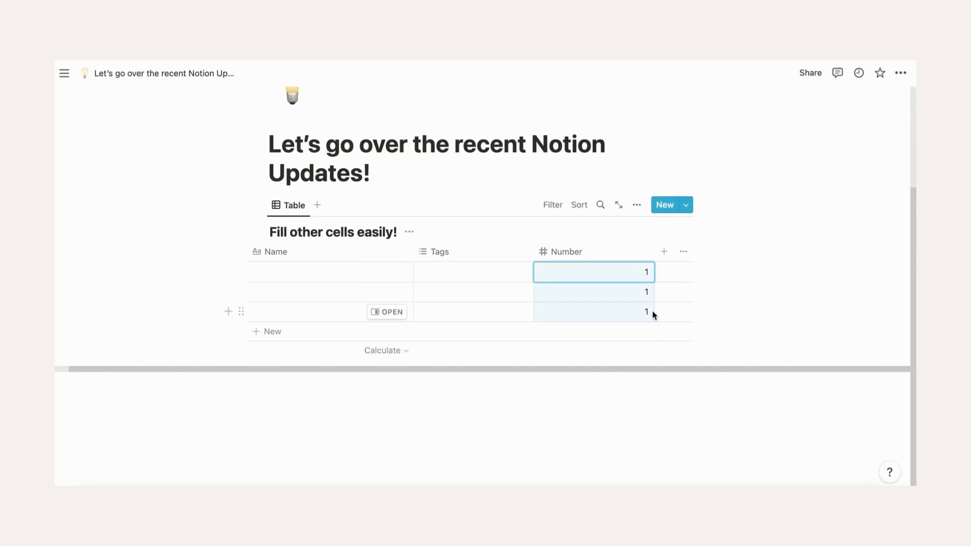
left_click(789, 306)
left_click(646, 316)
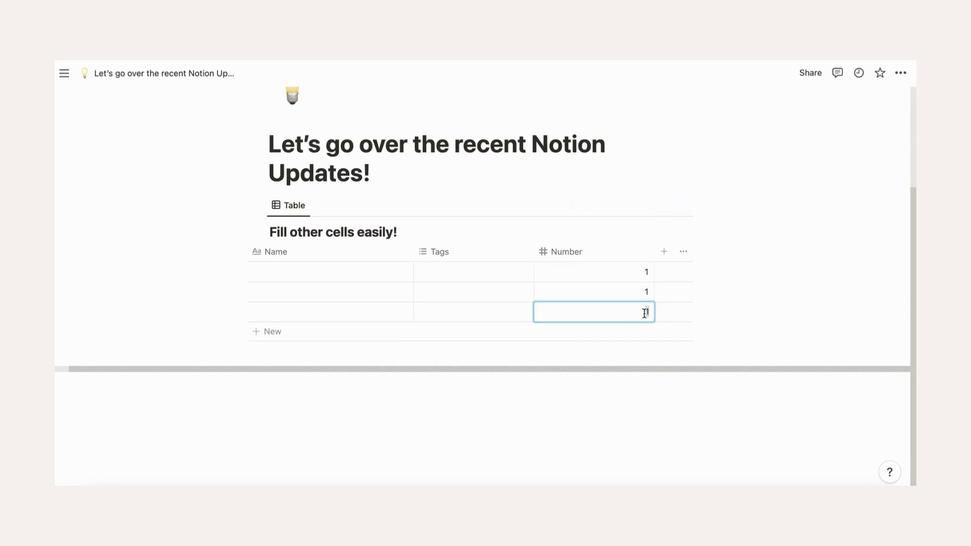
type("0")
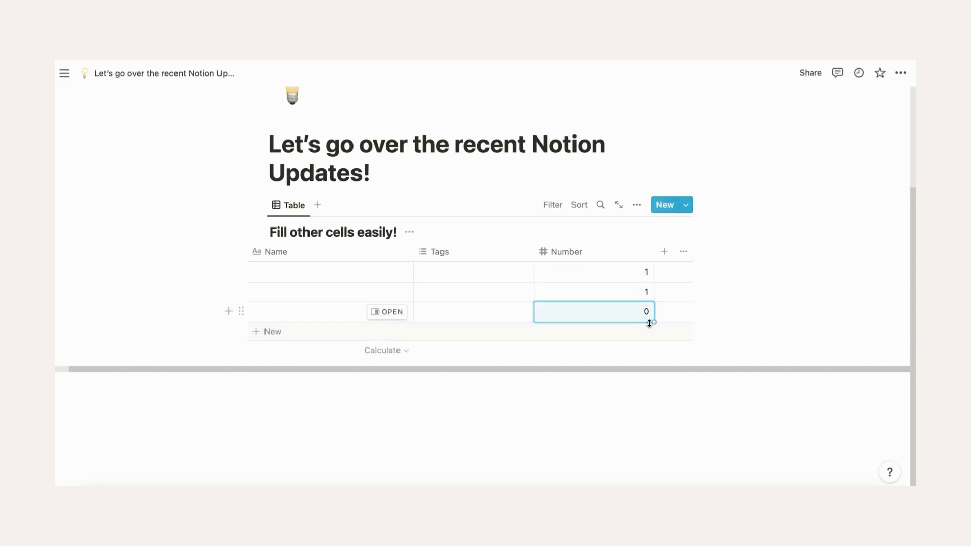
left_click_drag(654, 322, 653, 274)
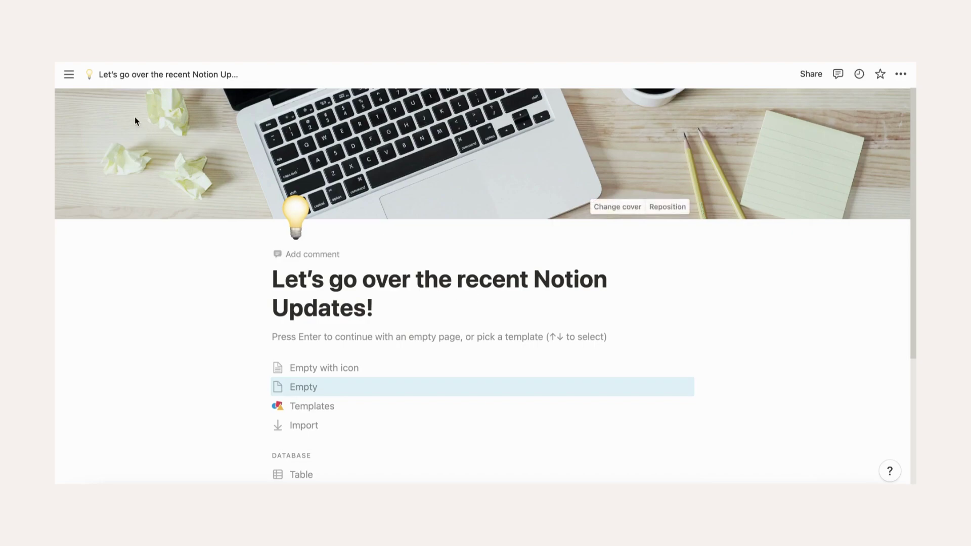
- Open Settings & members at the My connected apps page
mouse_move(69, 74)
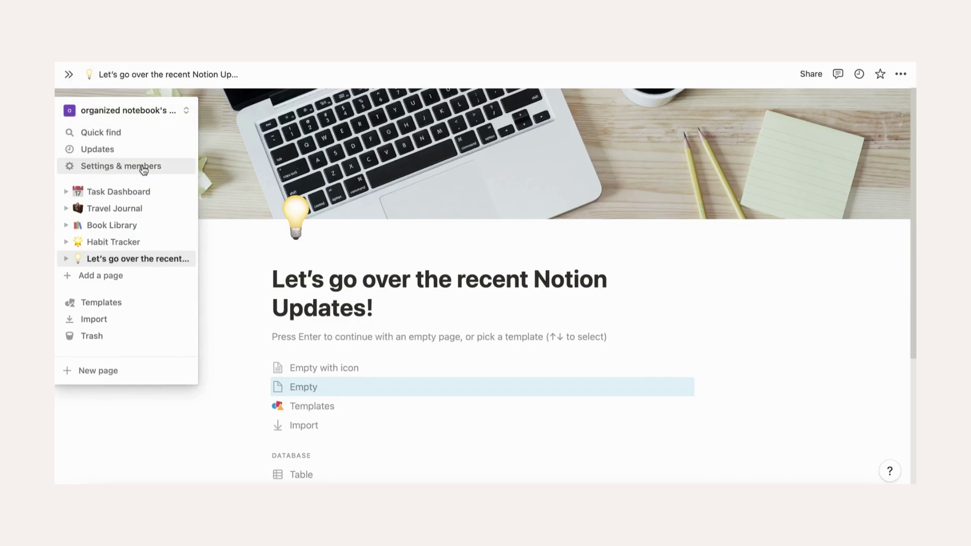
left_click(129, 166)
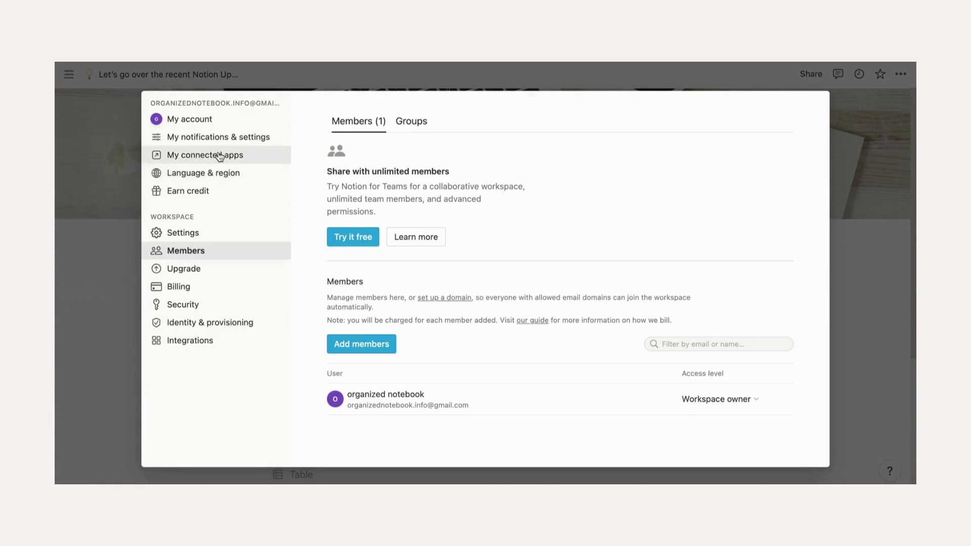
left_click(202, 157)
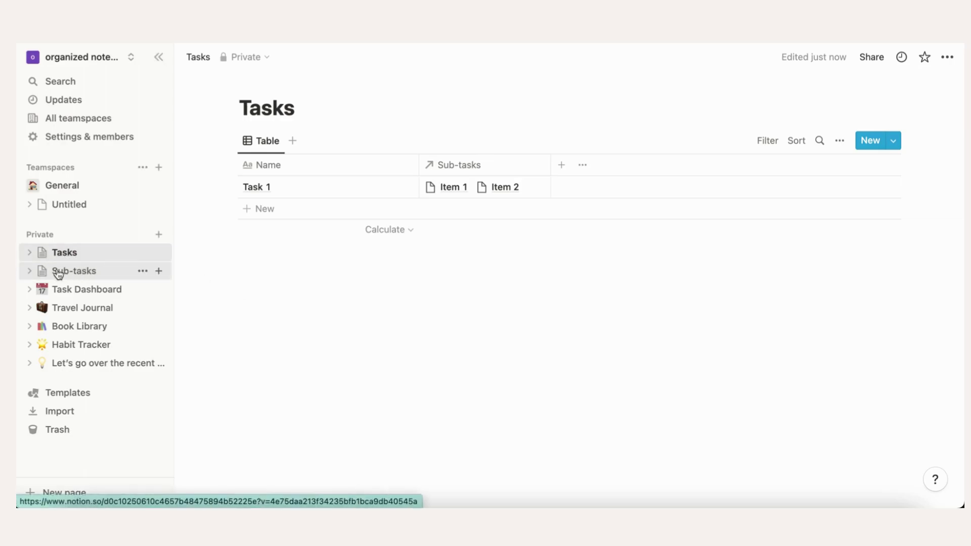
- Open the Sub-tasks database and view the linked Task 1 in side peek
left_click(77, 273)
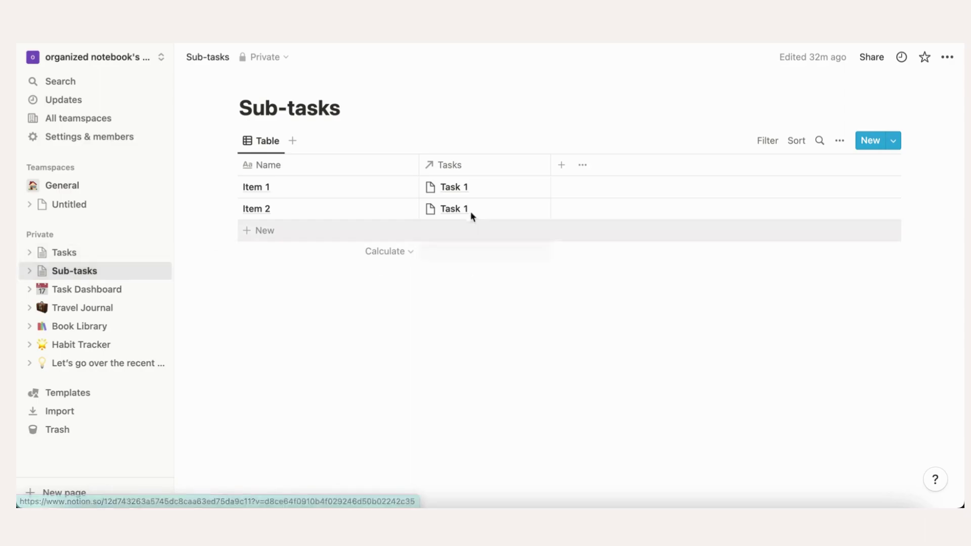
left_click(451, 187)
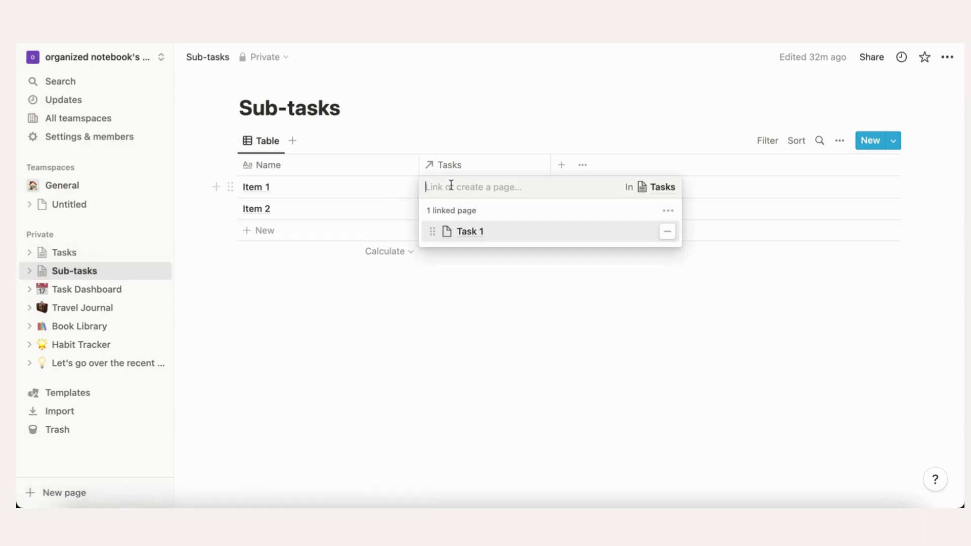
left_click(469, 232)
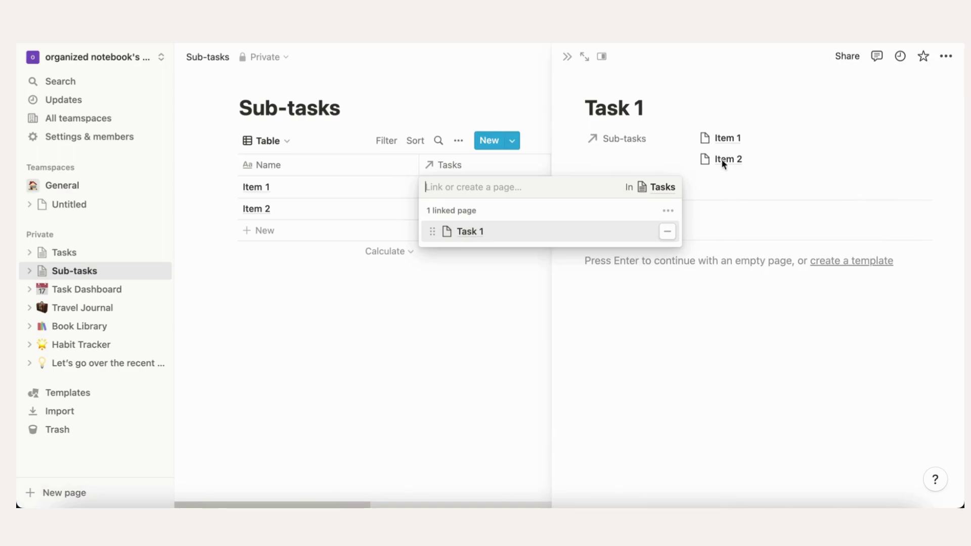
key("Escape")
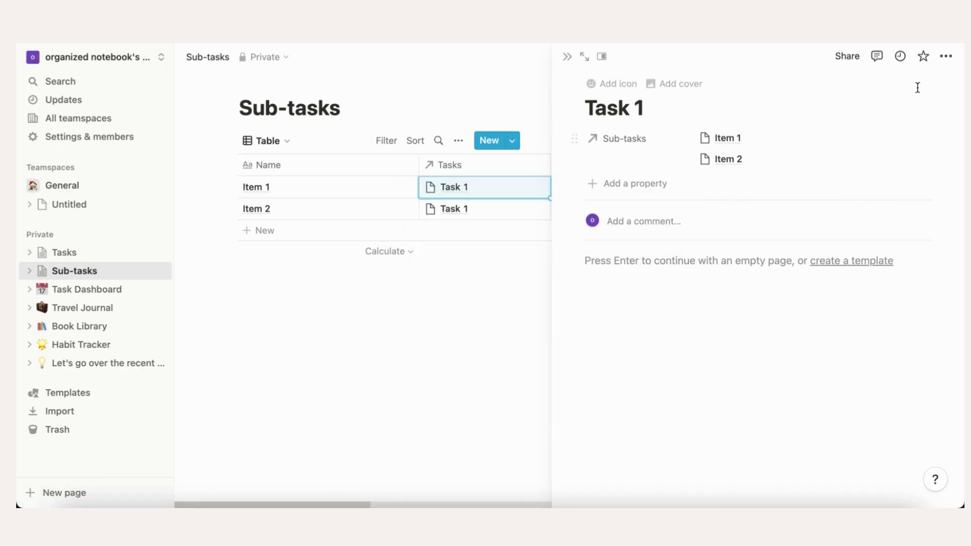
- Customize Tasks pages to display the Sub-tasks property as a page section
left_click(946, 57)
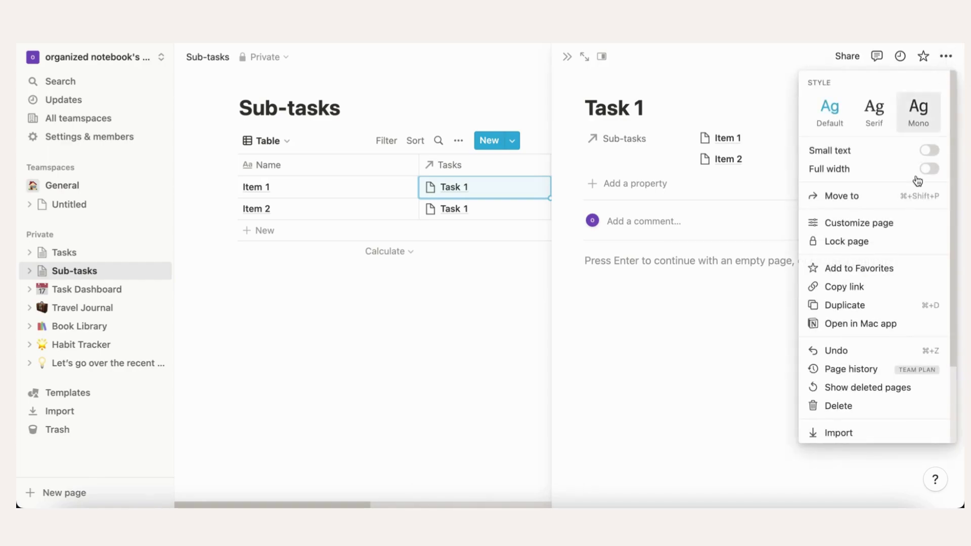
left_click(901, 224)
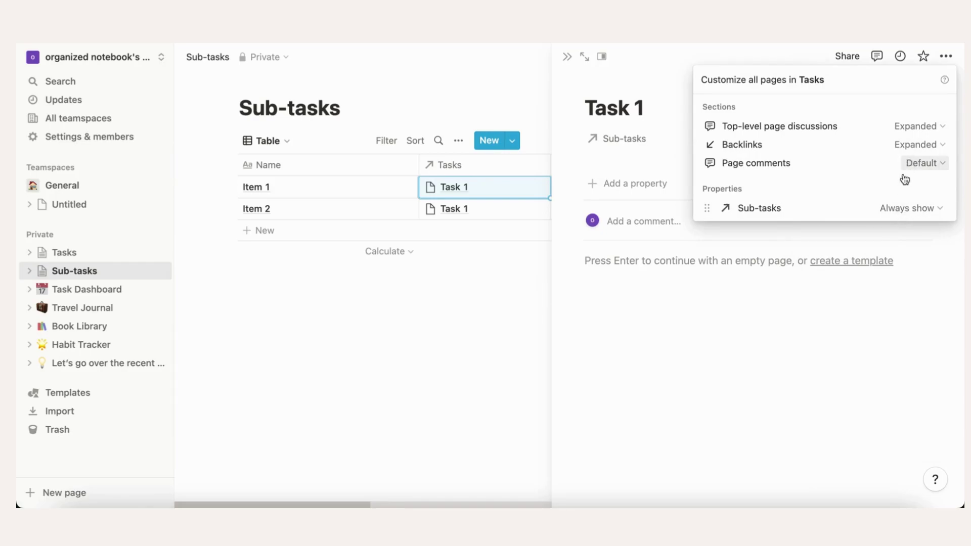
left_click(915, 212)
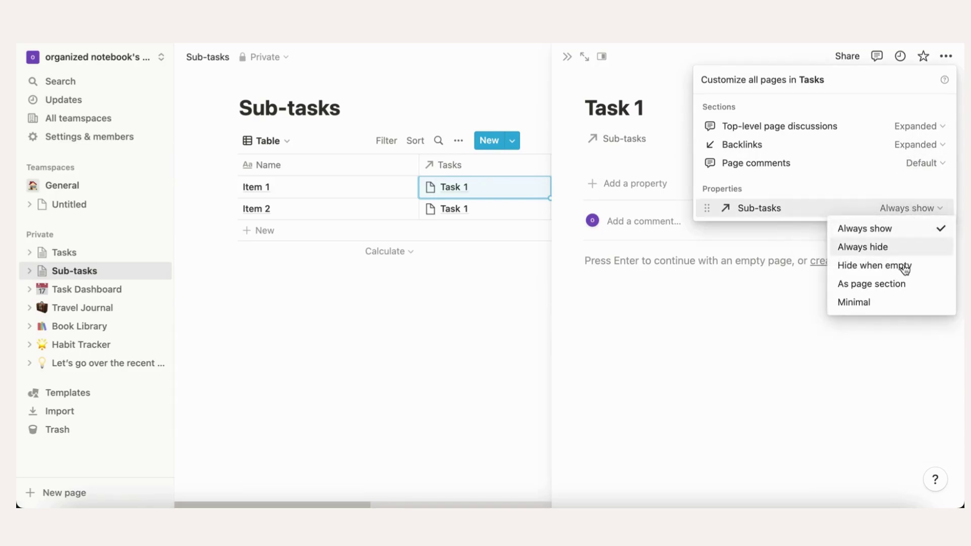
left_click(889, 287)
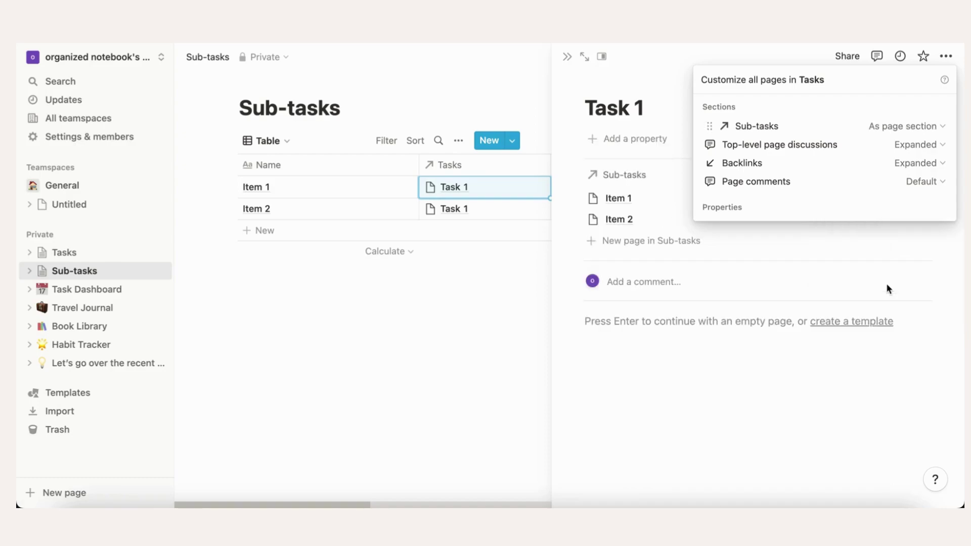
left_click(779, 368)
- Add a new sub-task named Item 3 under Task 1
left_click(627, 241)
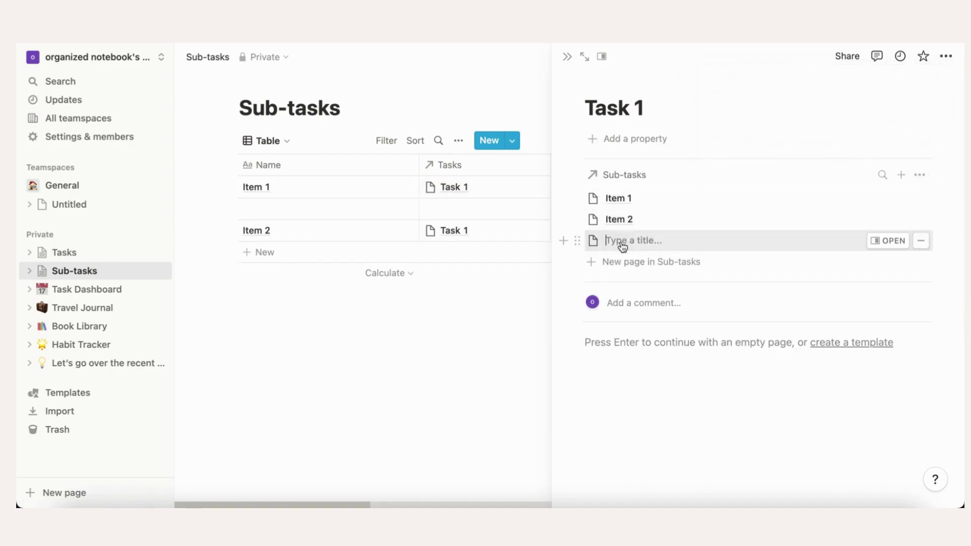
type("Item 3")
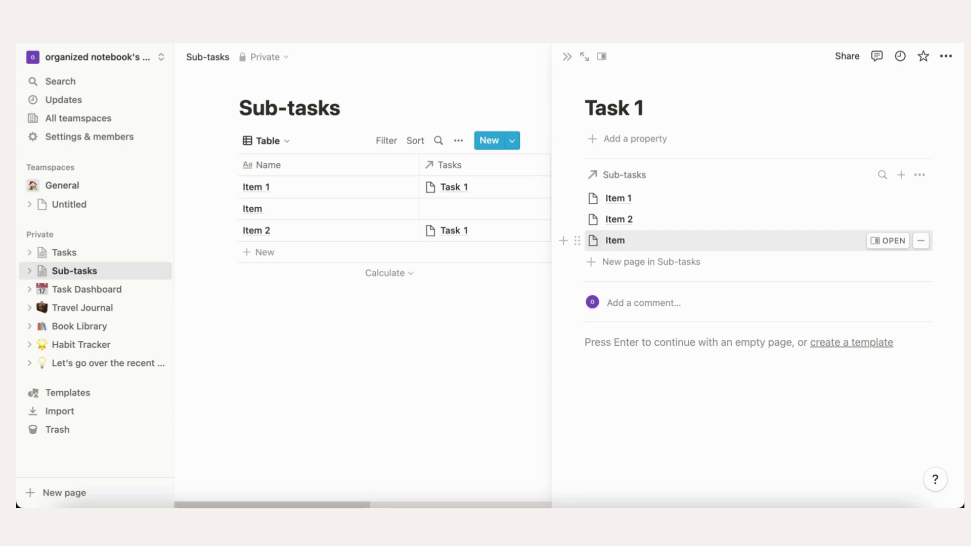
left_click(892, 242)
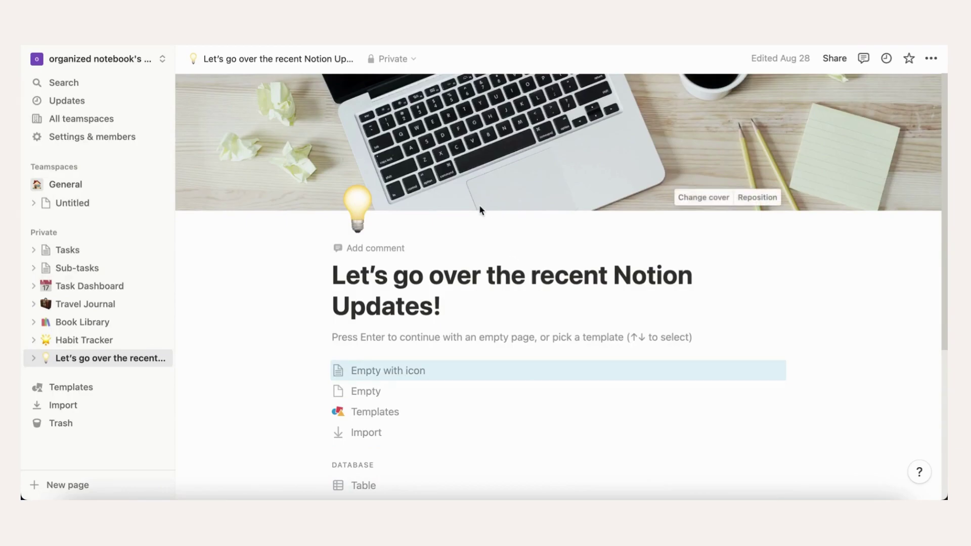
- Search the workspace for 'task'
left_click(72, 87)
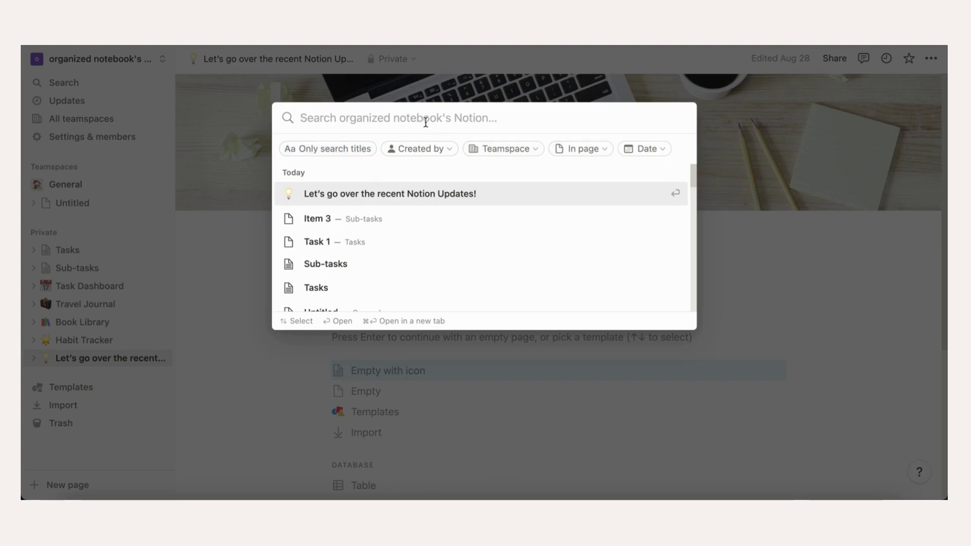
type("\"task\"")
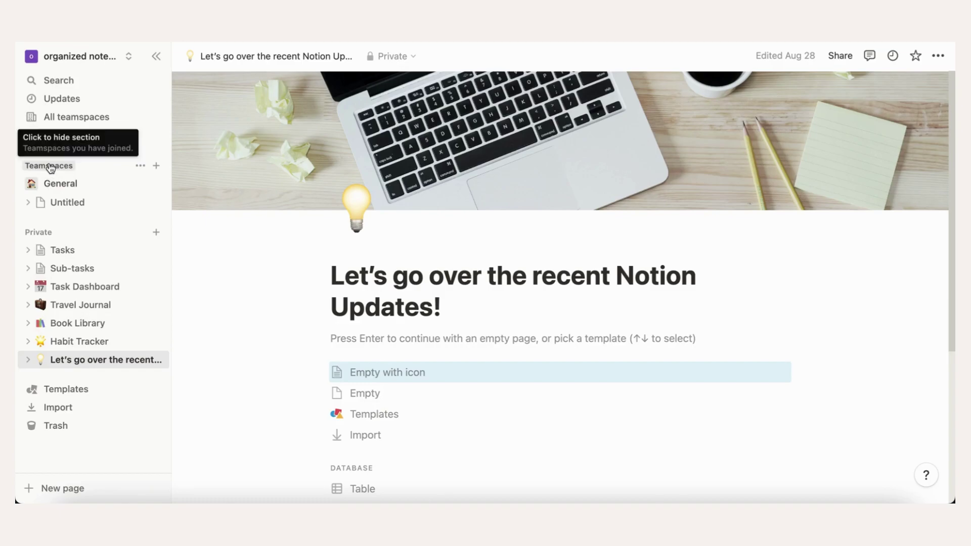
- Create a teamspace named 'New Teamspace!', skipping the member invitation
left_click(160, 165)
left_click(427, 256)
type("Ne")
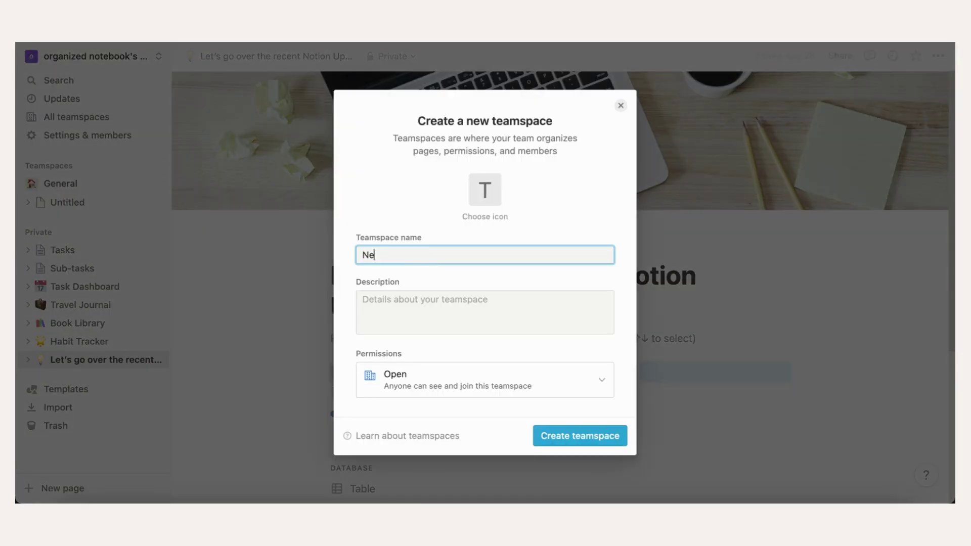
type("w Teamspace!")
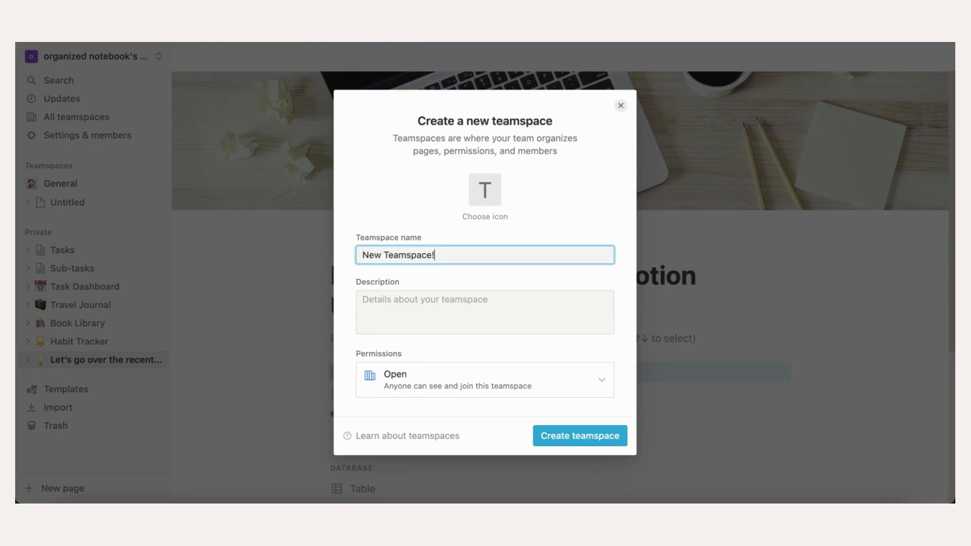
left_click(589, 439)
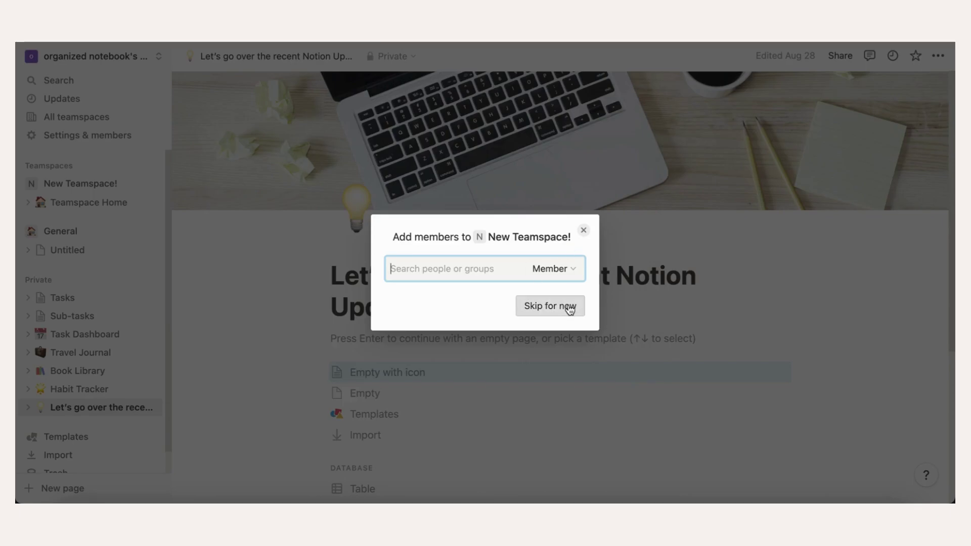
left_click(521, 303)
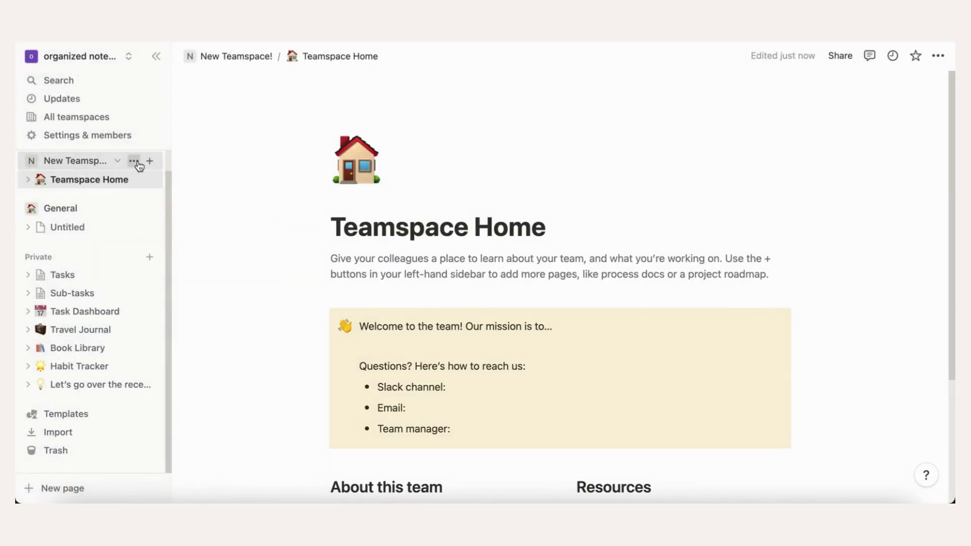
- Review the teamspace's General, Members, Permissions and Security settings tabs
left_click(135, 161)
left_click(172, 183)
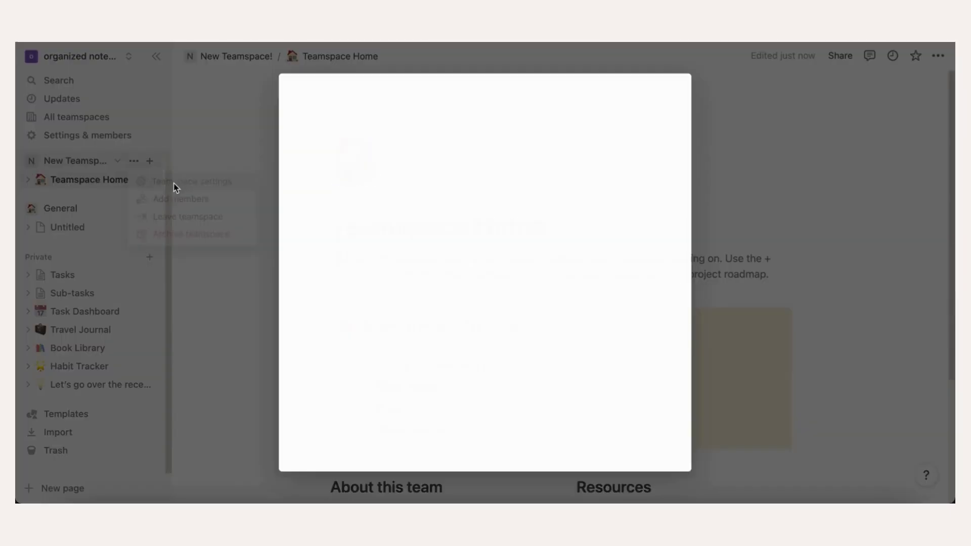
left_click(329, 117)
left_click(386, 117)
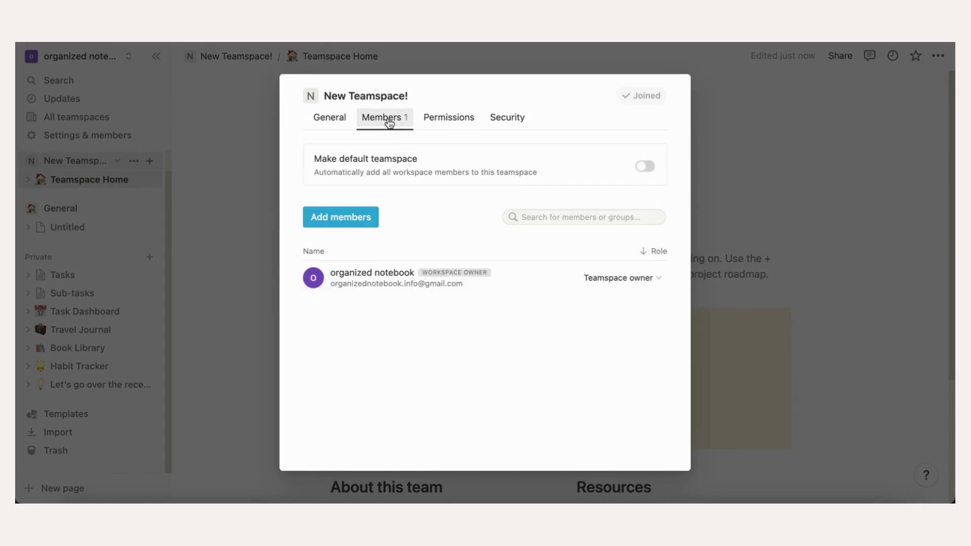
left_click(449, 118)
left_click(504, 120)
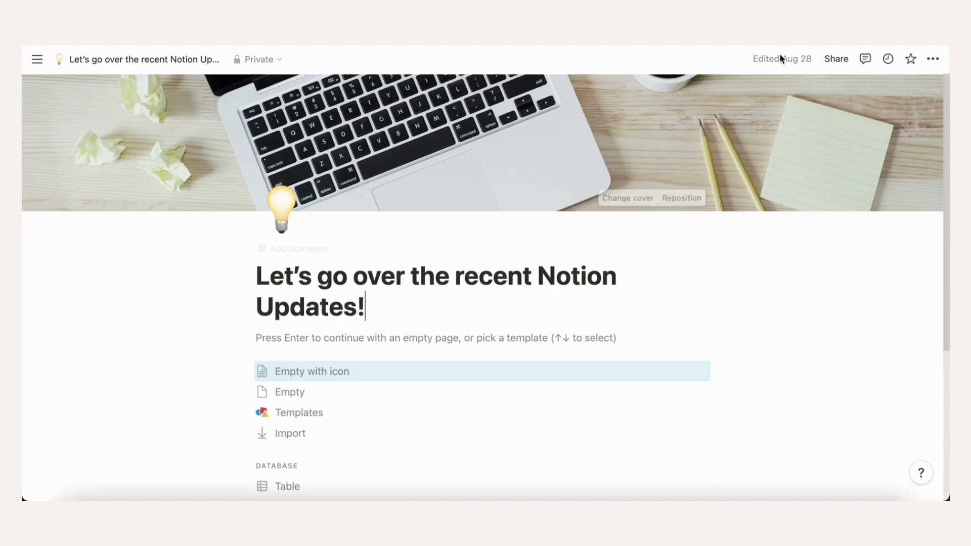
mouse_move(781, 61)
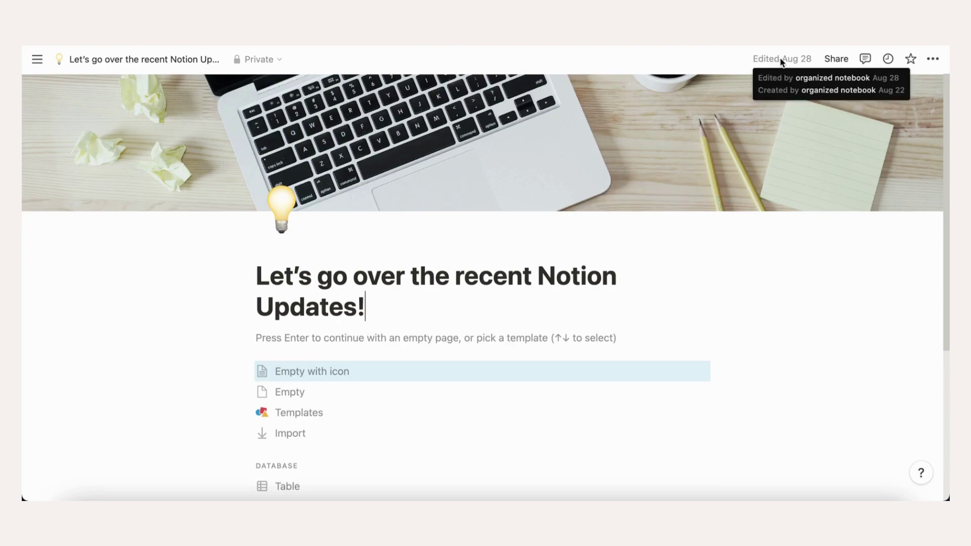